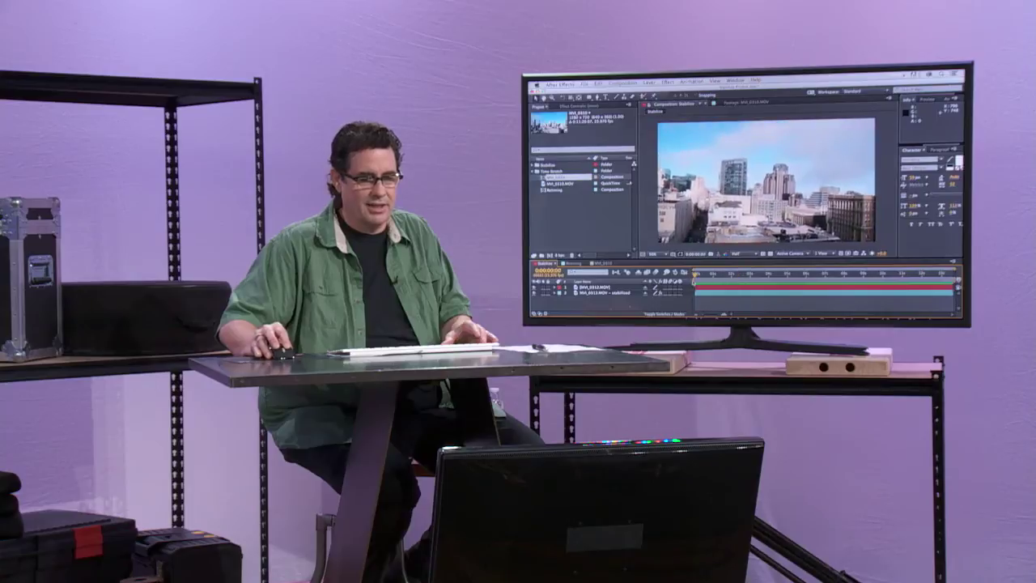
Select the unstabilized MVI_0312.MOV layer (layer 1) in the Stabilize timeline
click(603, 286)
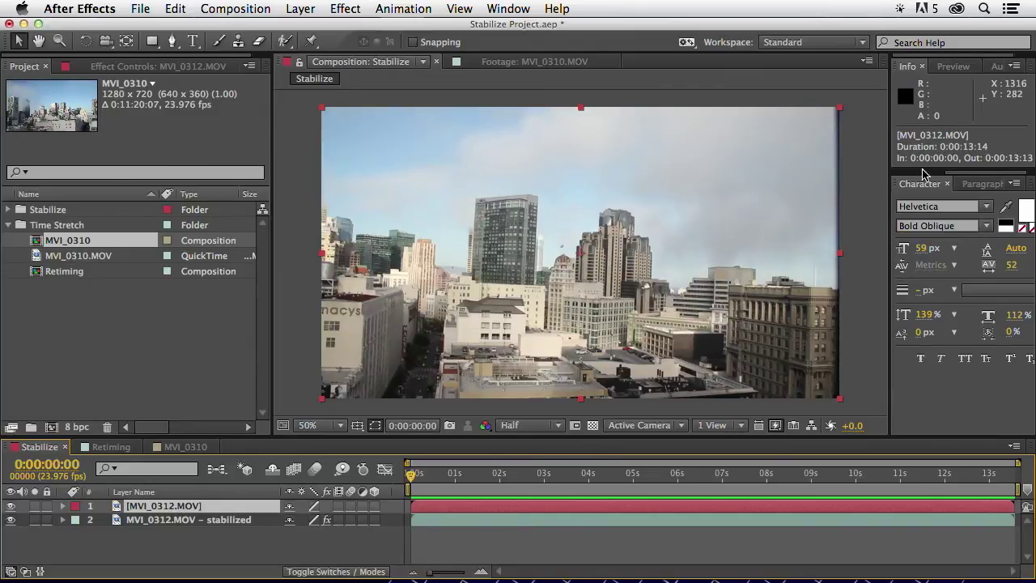
Dock the Tracker panel in the right column and apply Warp Stabilizer VFX to MVI_0312.MOV
scroll(924, 174, up, 3)
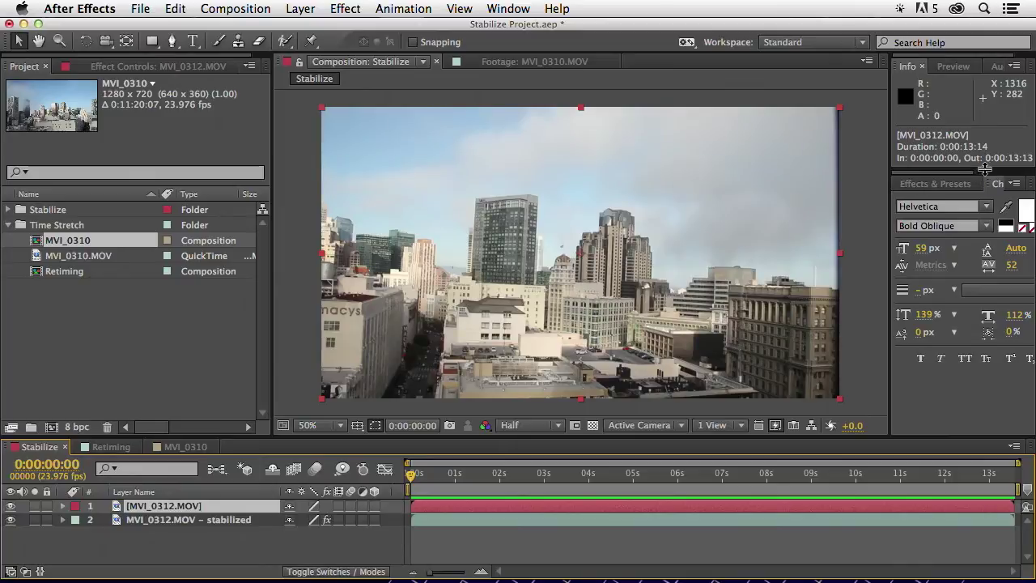
scroll(988, 173, down, 3)
drag(997, 172, 931, 173)
click(492, 11)
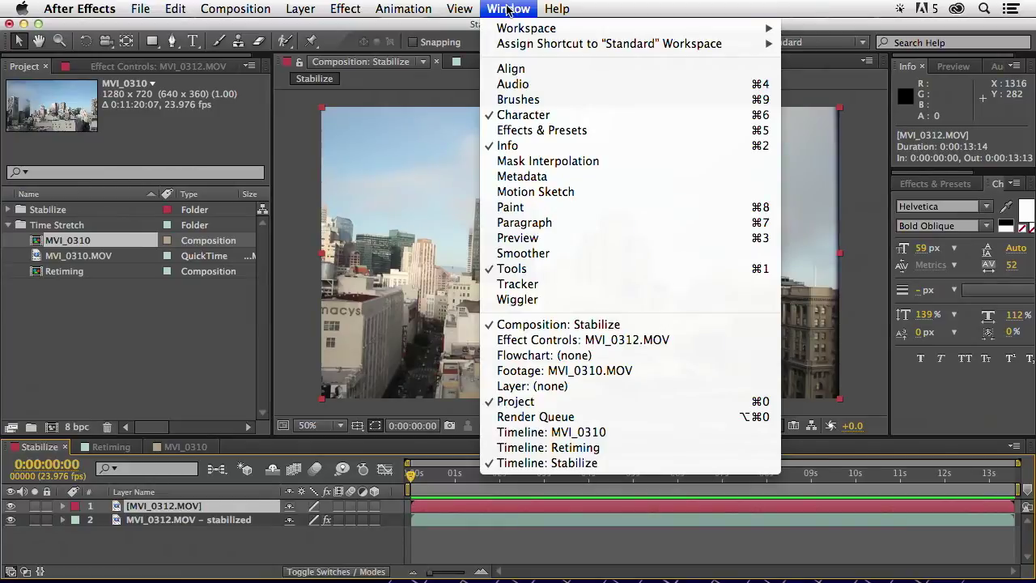
click(518, 284)
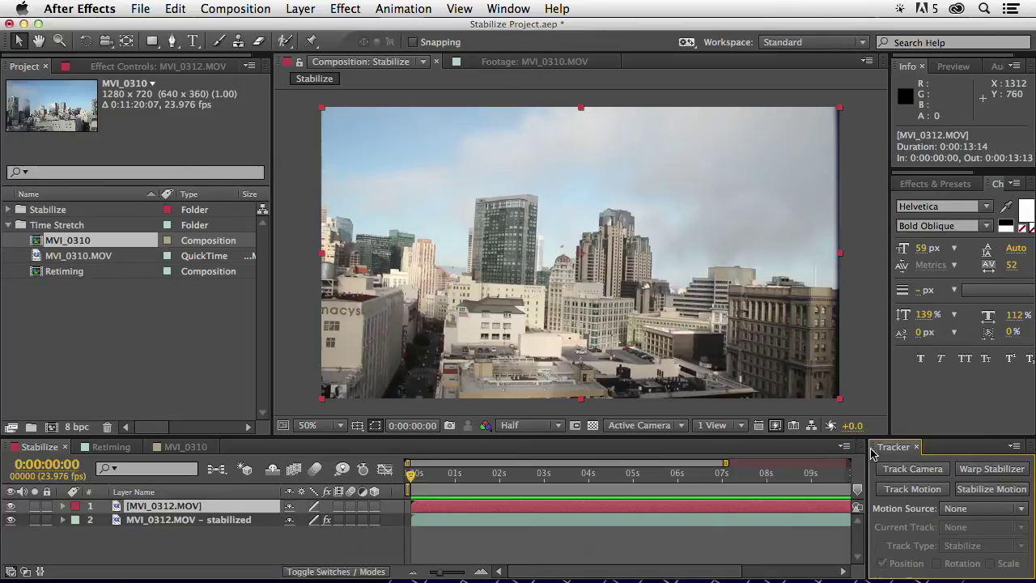
drag(874, 451, 916, 188)
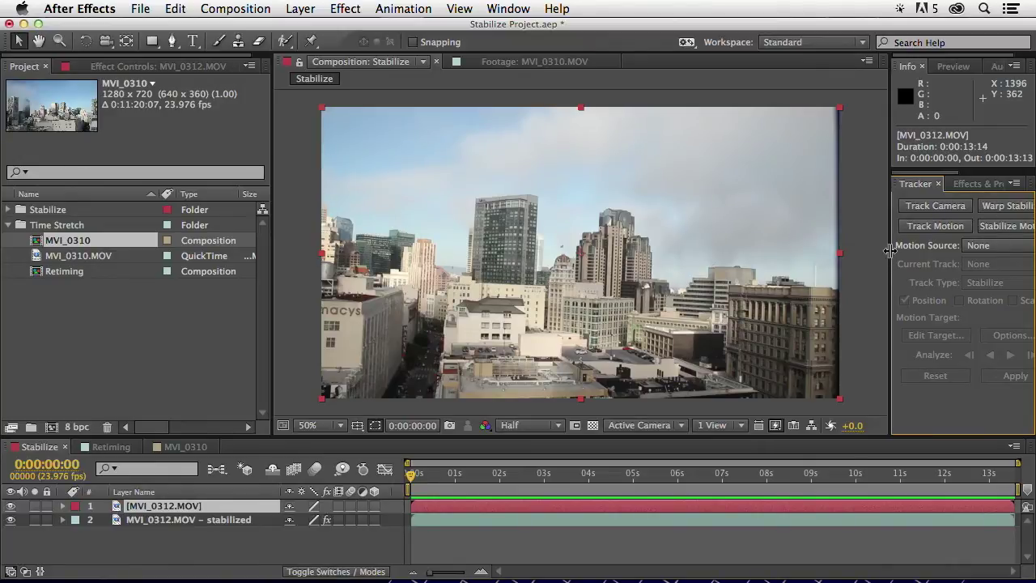
drag(890, 251, 871, 252)
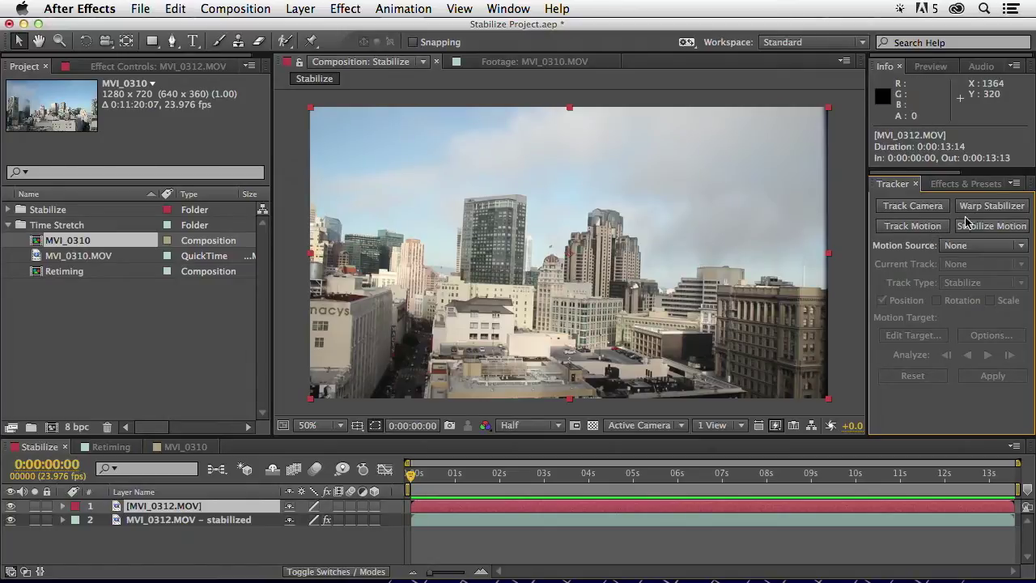
click(991, 207)
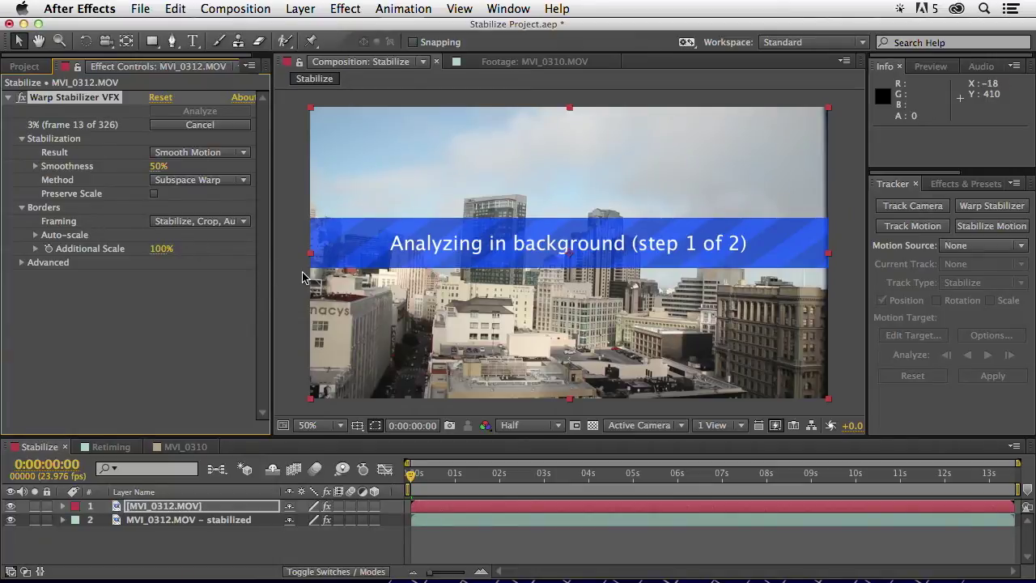
click(113, 446)
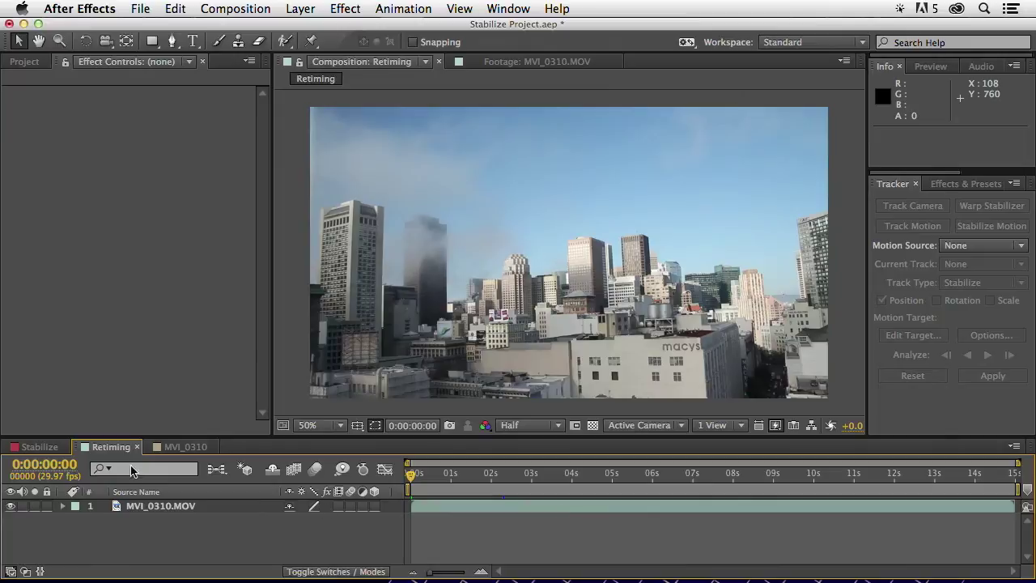
click(194, 447)
click(51, 450)
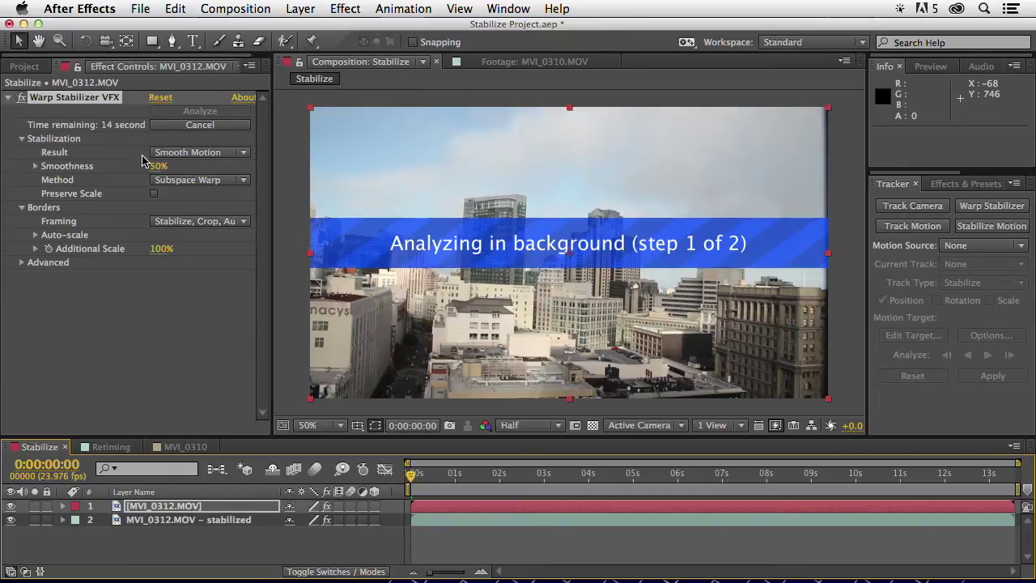
Enable Detailed Analysis in the Warp Stabilizer's Advanced settings, restarting the analysis
click(22, 262)
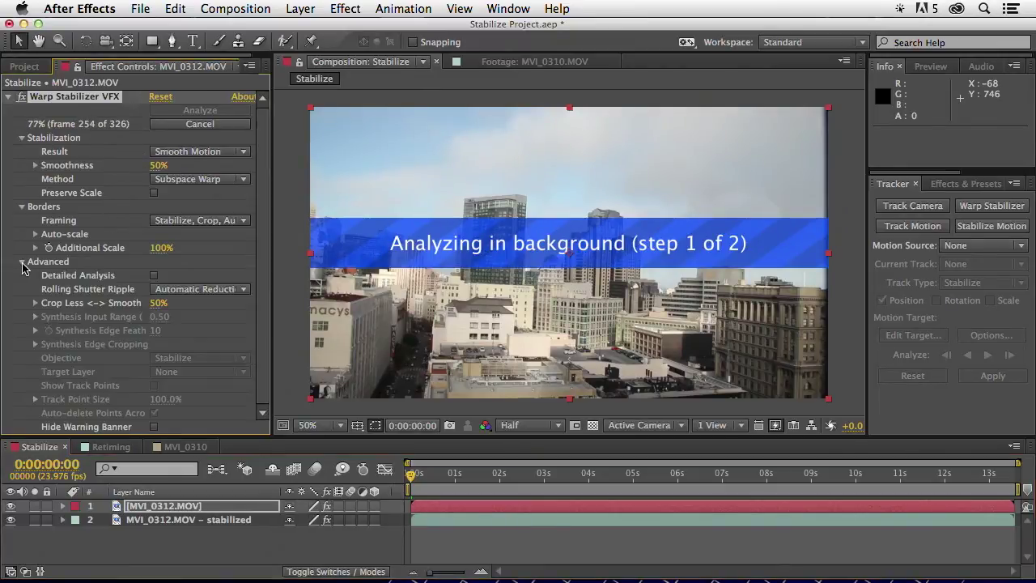
click(153, 276)
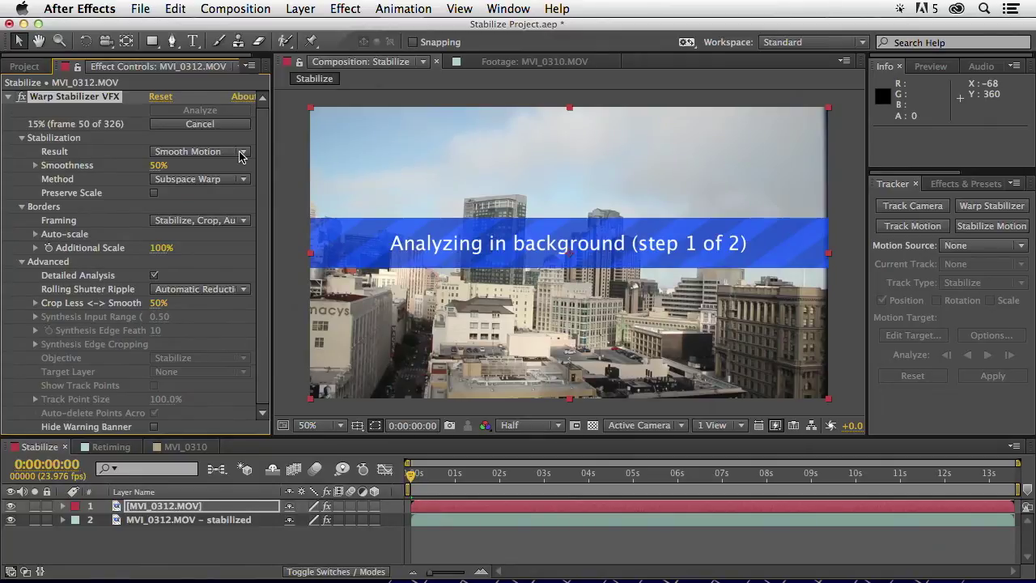
click(241, 152)
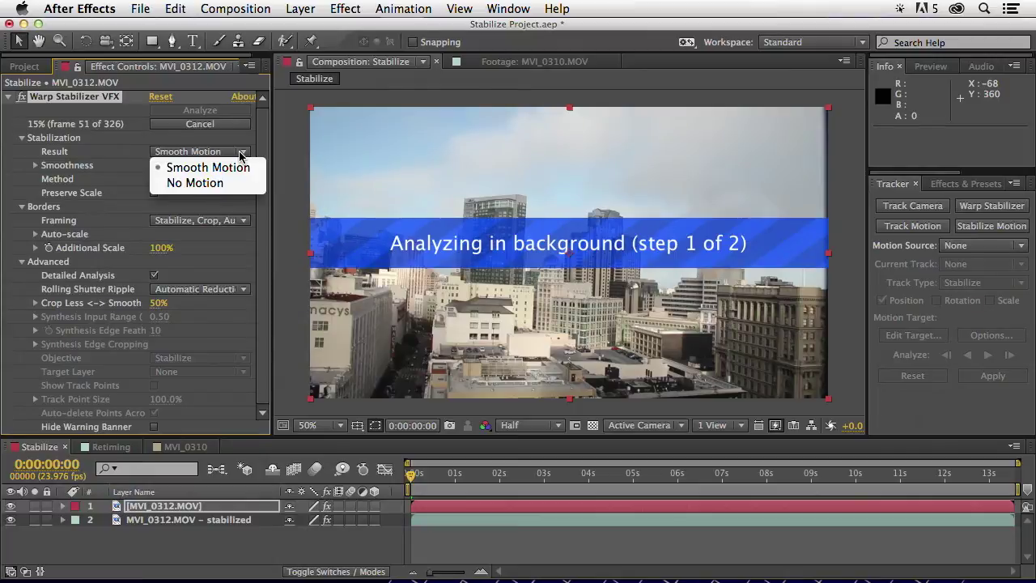
click(240, 156)
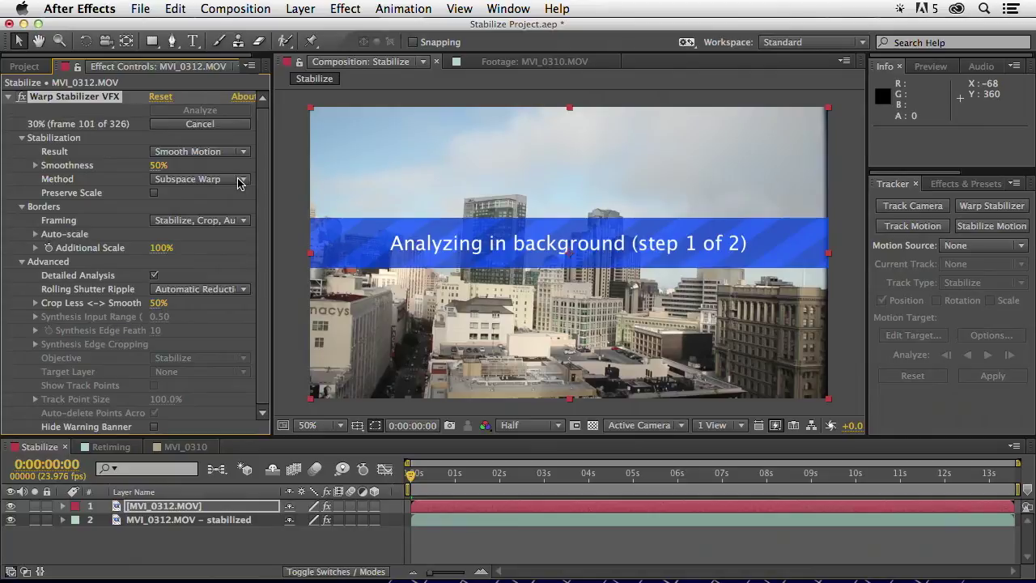
click(236, 181)
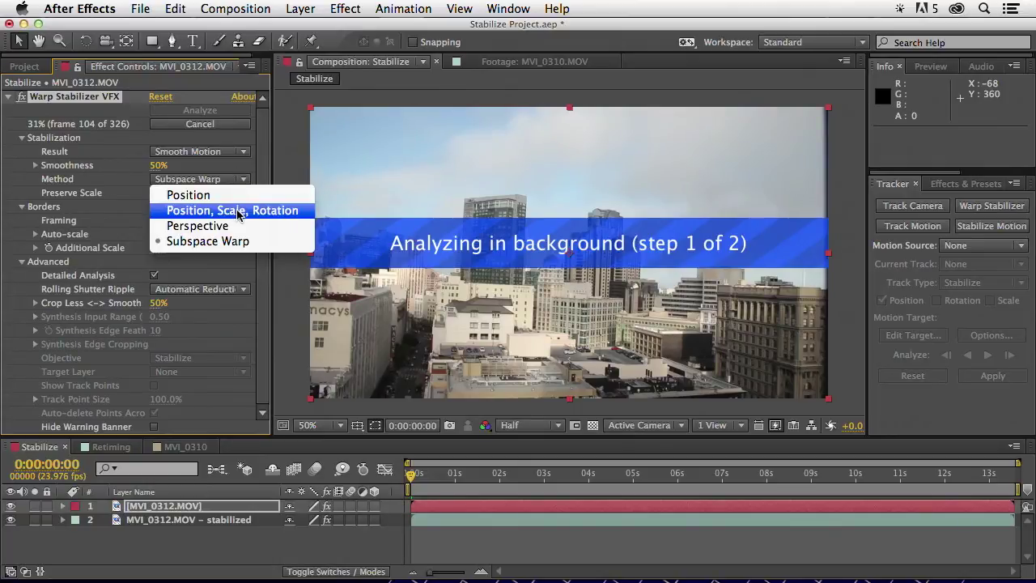
click(227, 169)
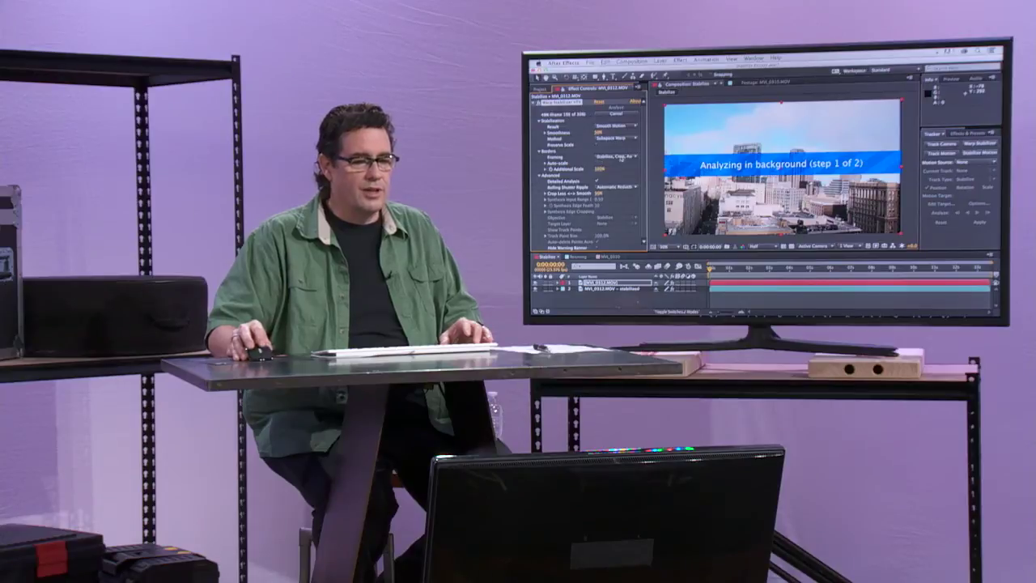
Keep Framing at Stabilize, Crop, Auto-scale while the analysis finishes at 103.2% auto-scale
click(620, 157)
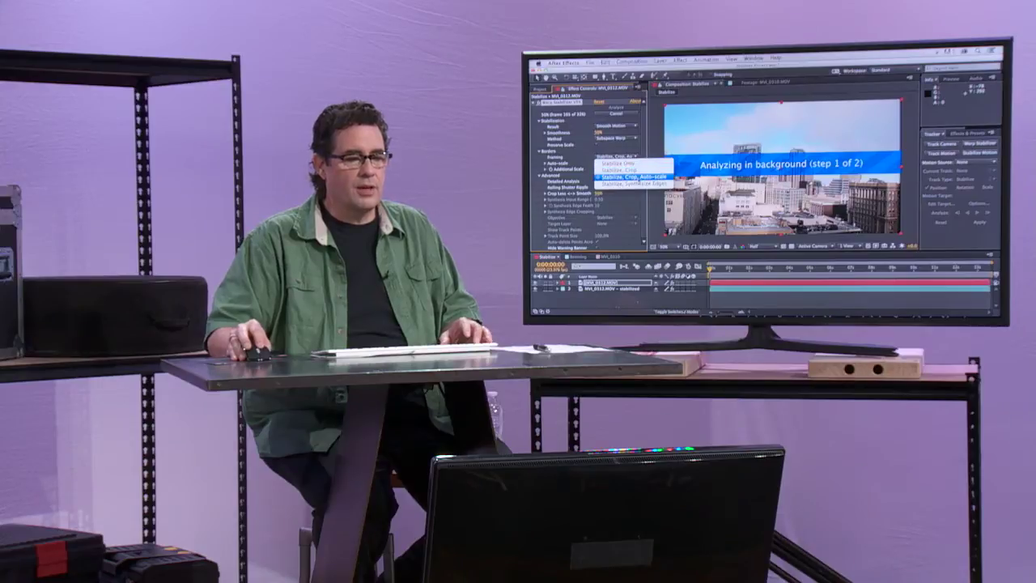
click(634, 176)
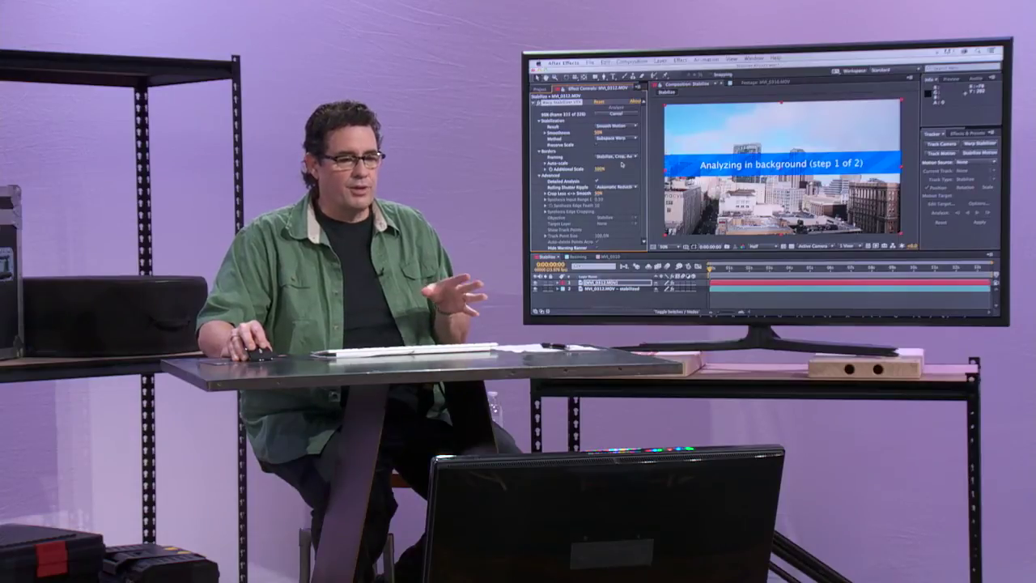
click(622, 157)
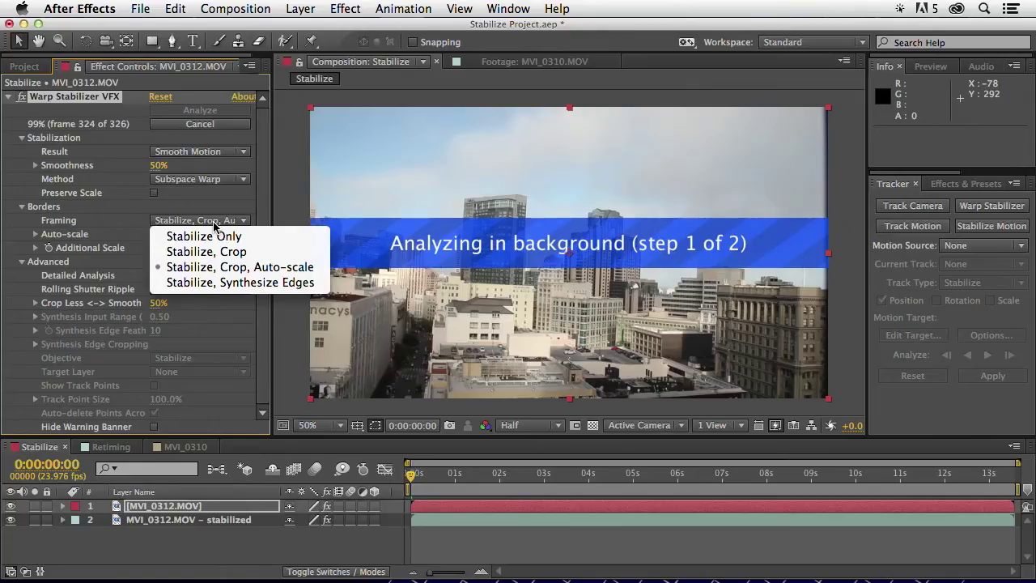
click(136, 226)
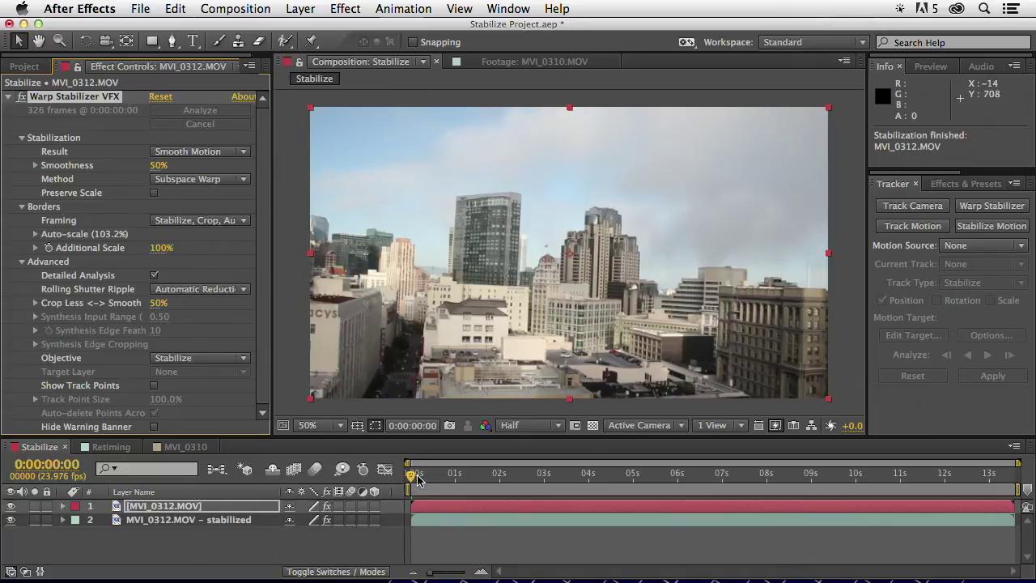
Scrub back to the start and preview all 326 stabilized frames in realtime
drag(412, 478, 393, 502)
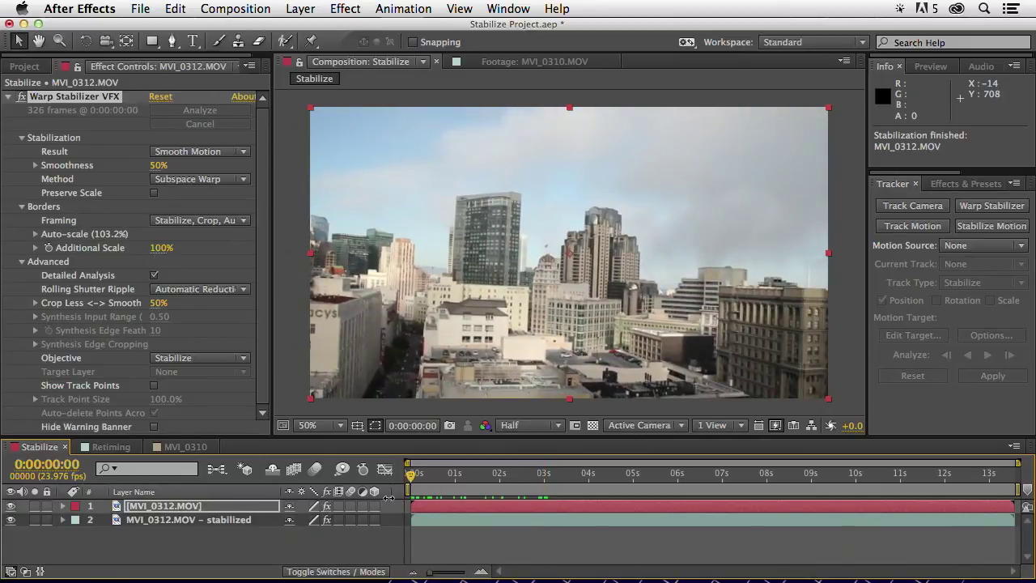
key(space)
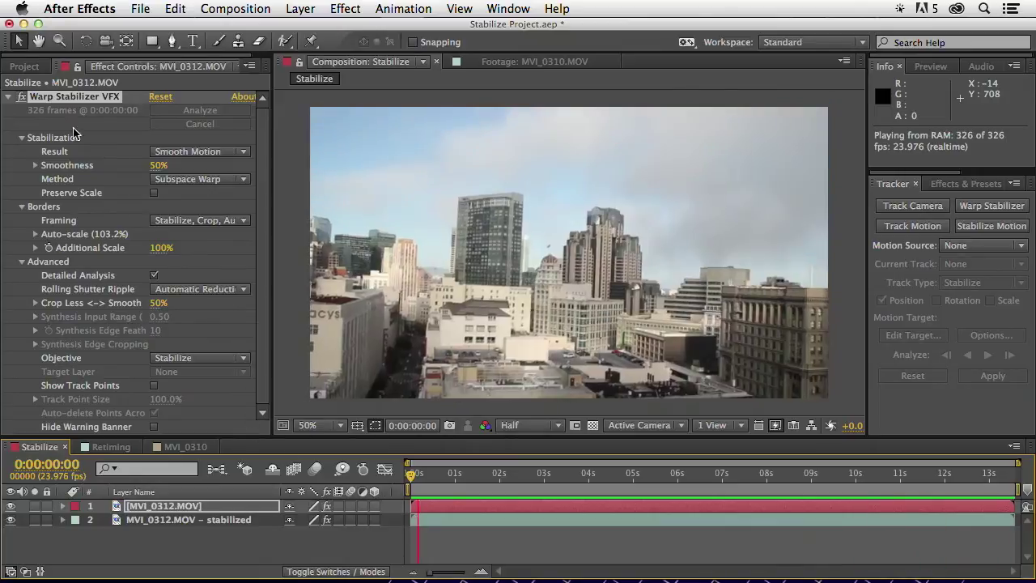
Disable Warp Stabilizer and preview the original shaky footage to compare against the stabilized result
click(22, 98)
click(21, 98)
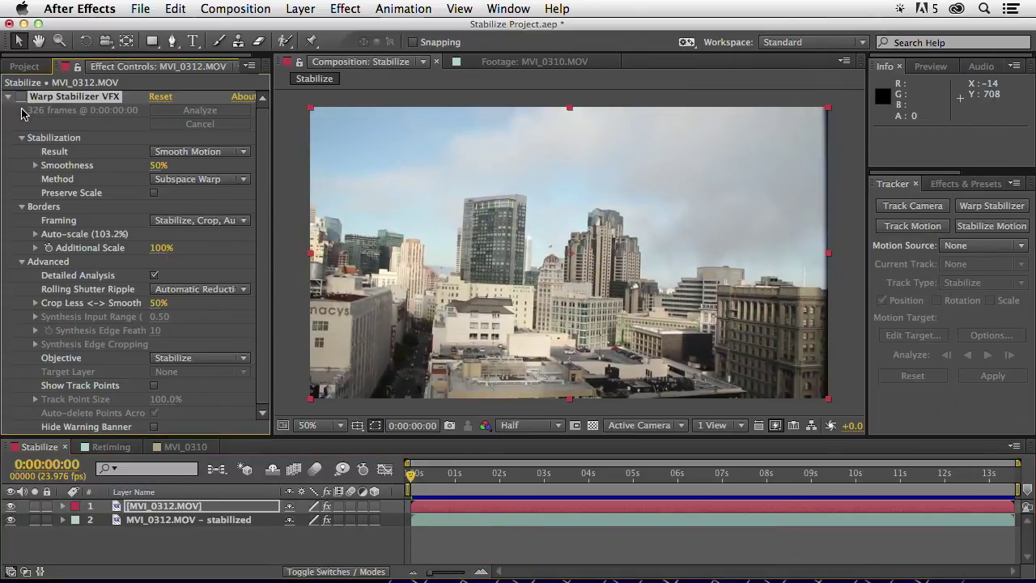
key(KP_0)
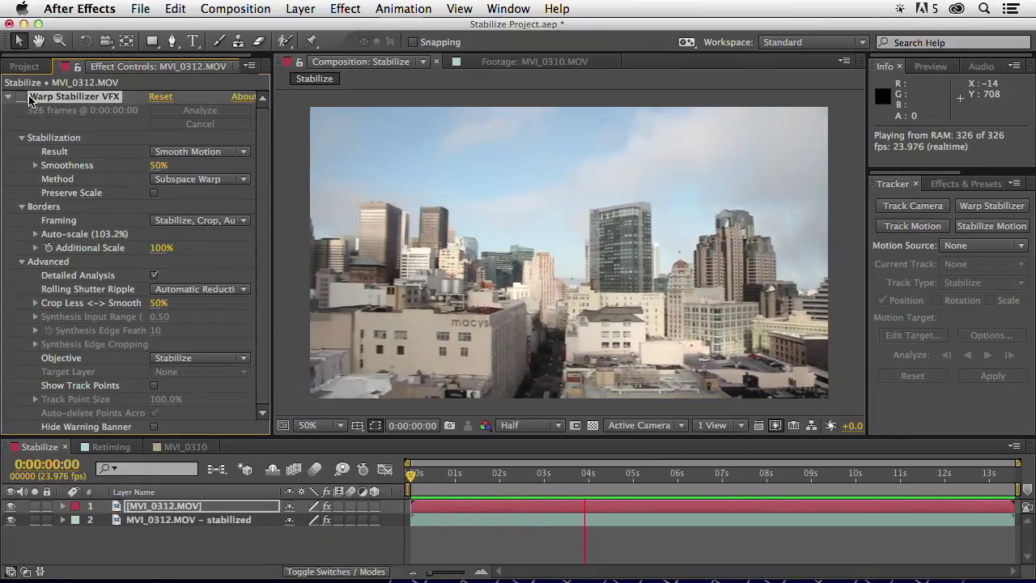
key(space)
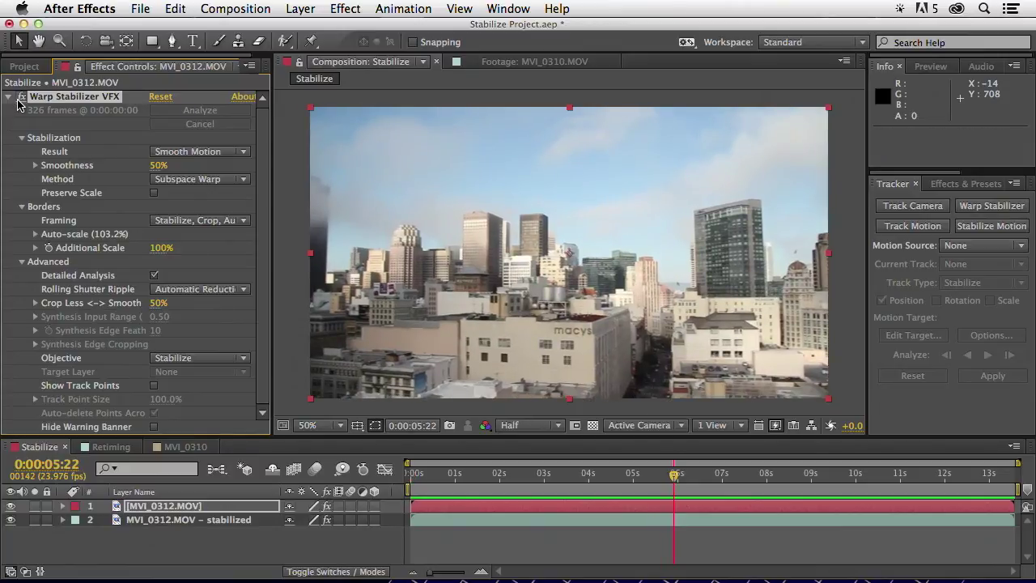
key(space)
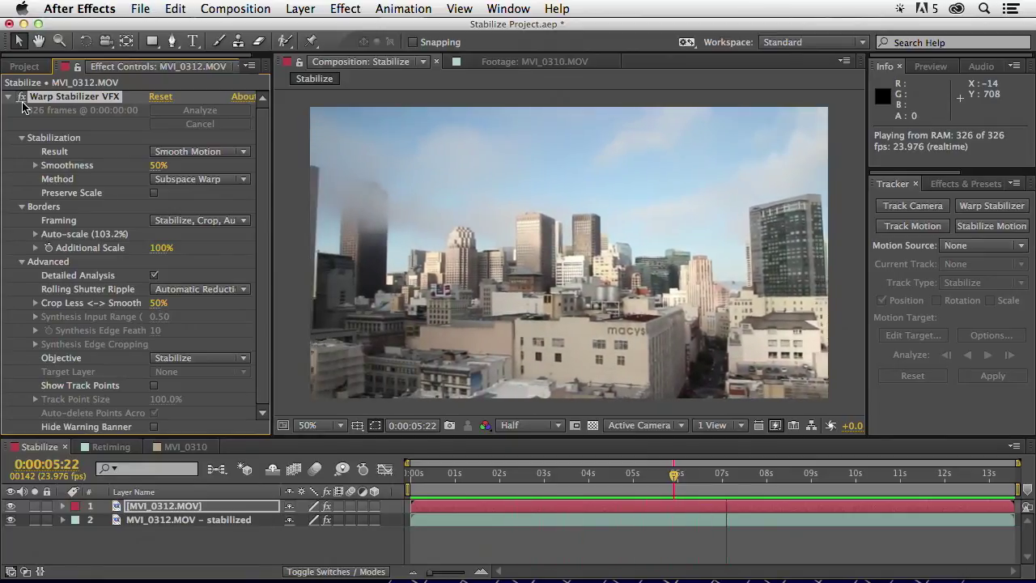
key(space)
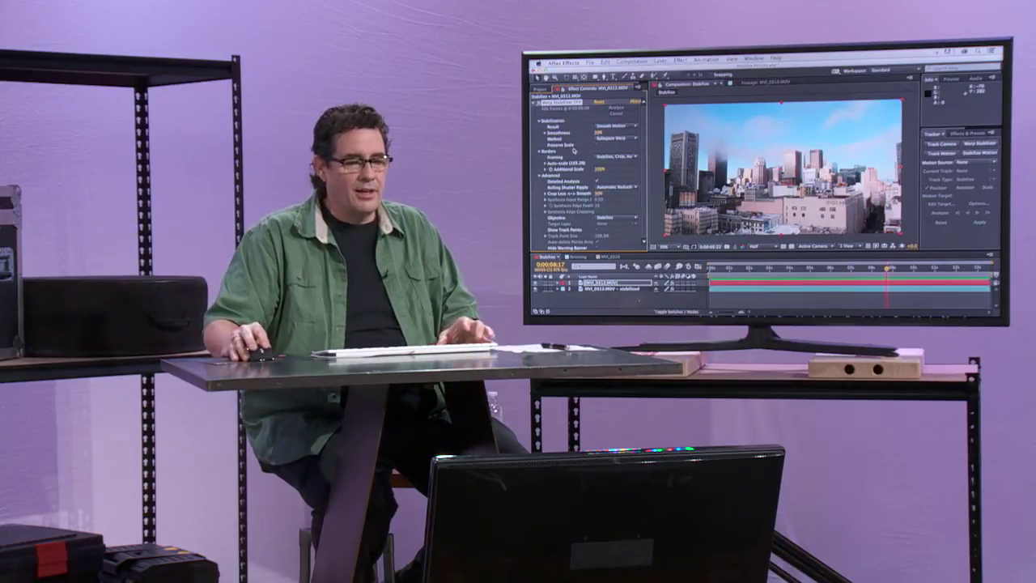
click(613, 157)
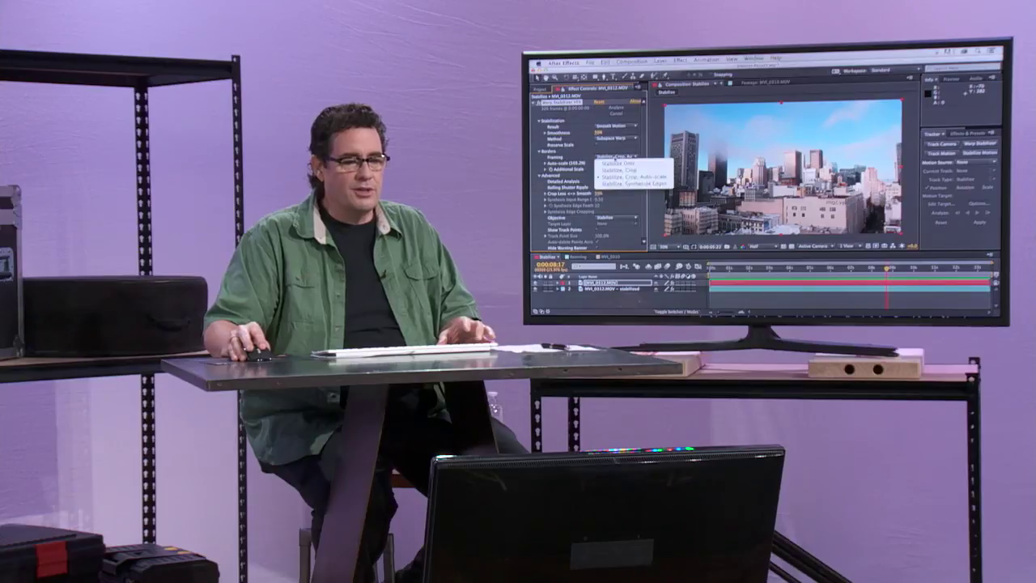
Set Framing to Stabilize Only and preview the clip with its shifting black borders
click(617, 163)
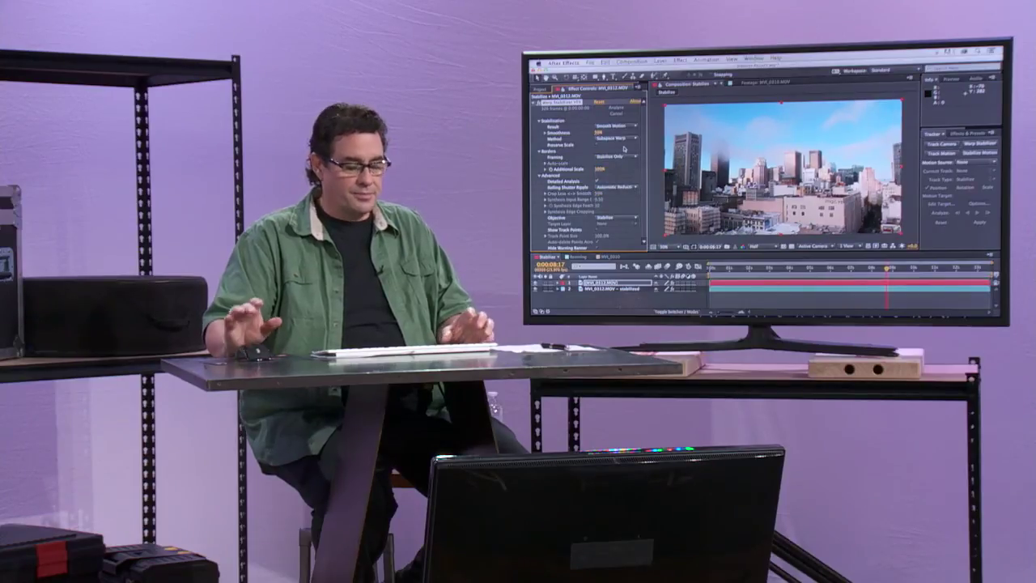
key(space)
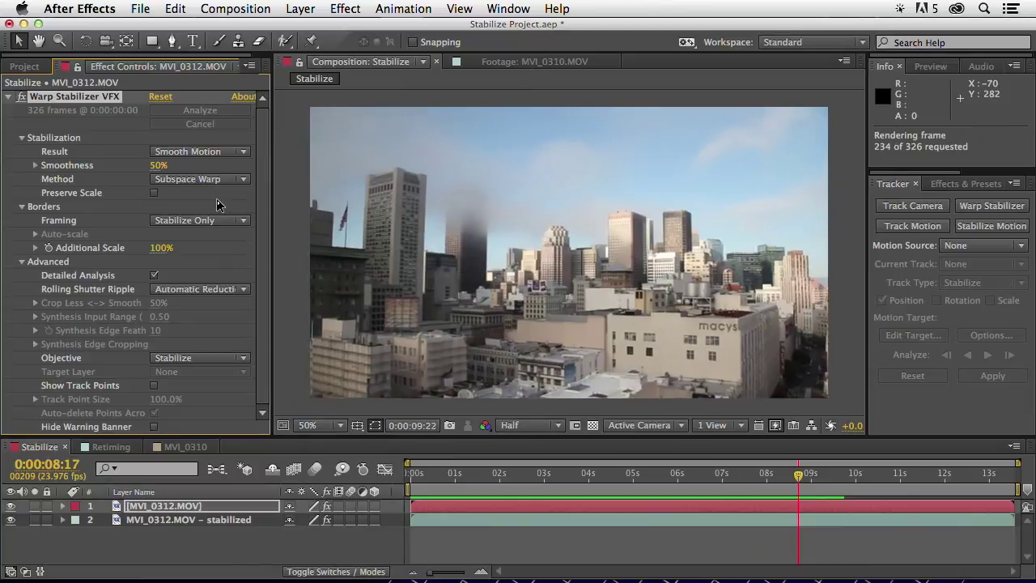
key(space)
Hide the MVI_0312.MOV - stabilized layer and preview the footage again
click(11, 520)
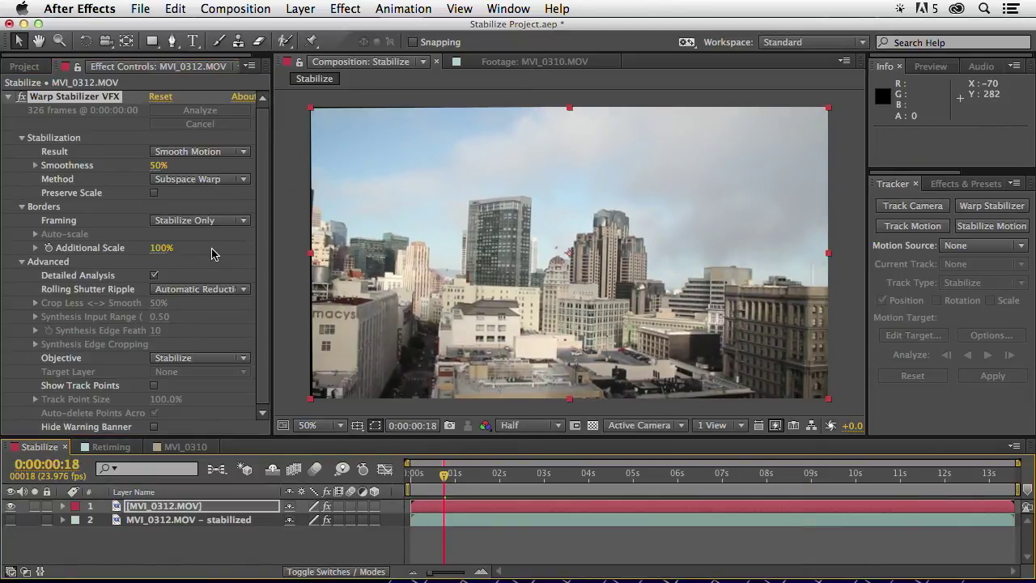
key(space)
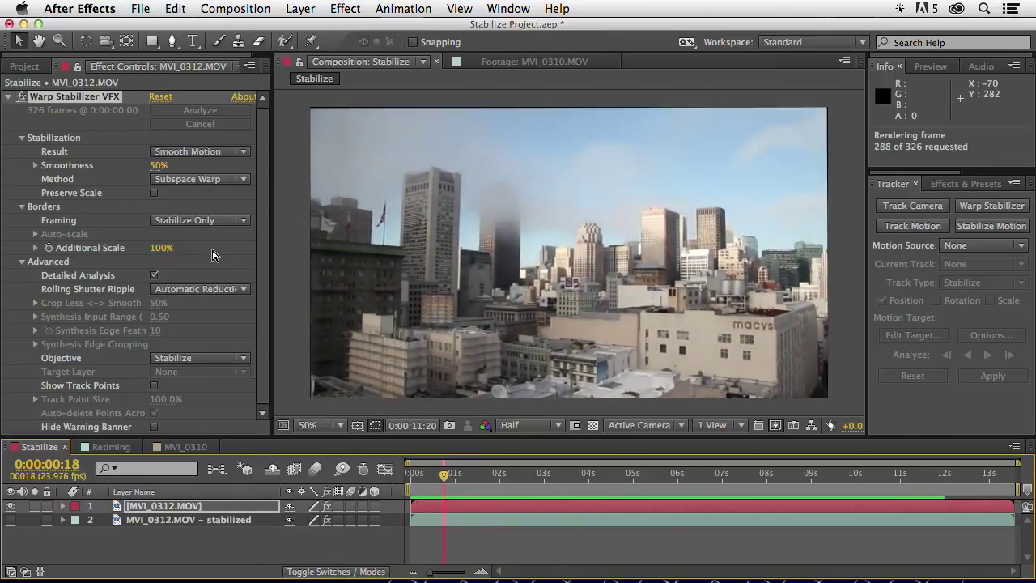
key(space)
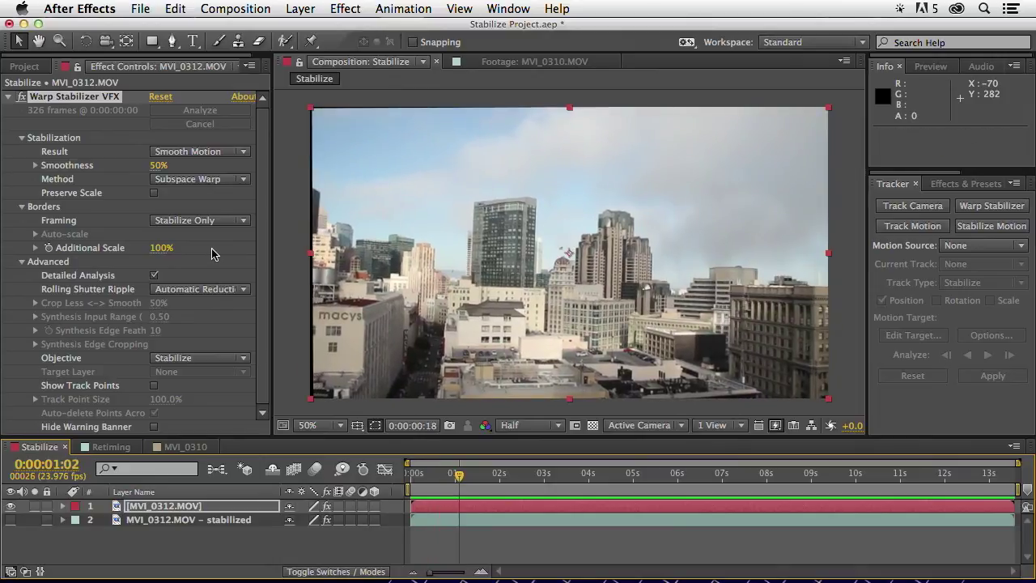